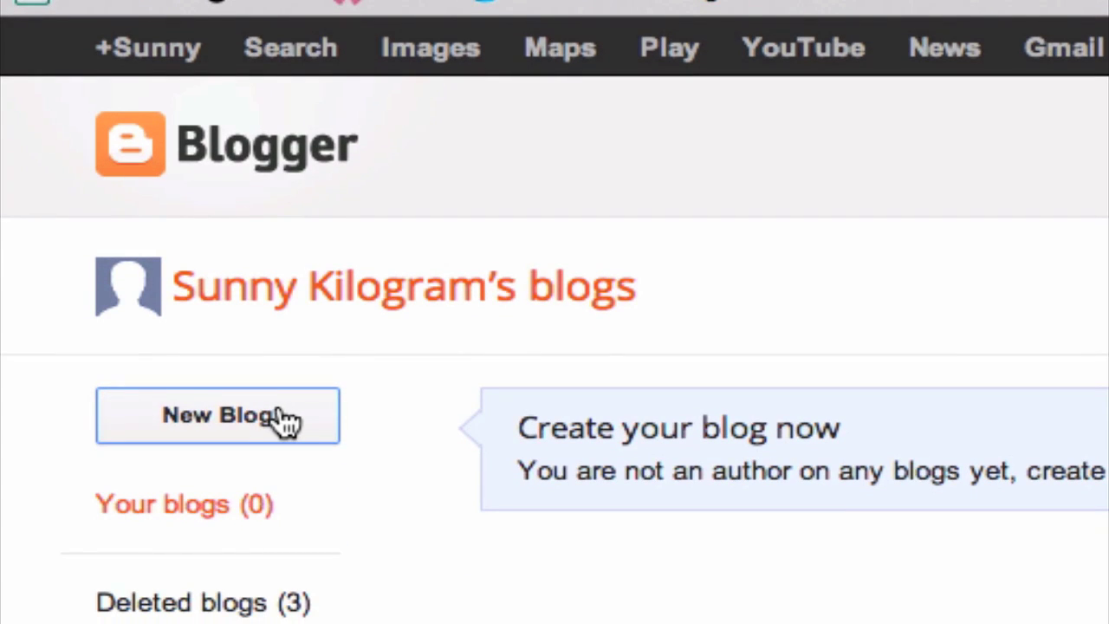
- Create the blog 'My Very First Blog' at address poemsareformedonly using the Simple template
left_click(314, 431)
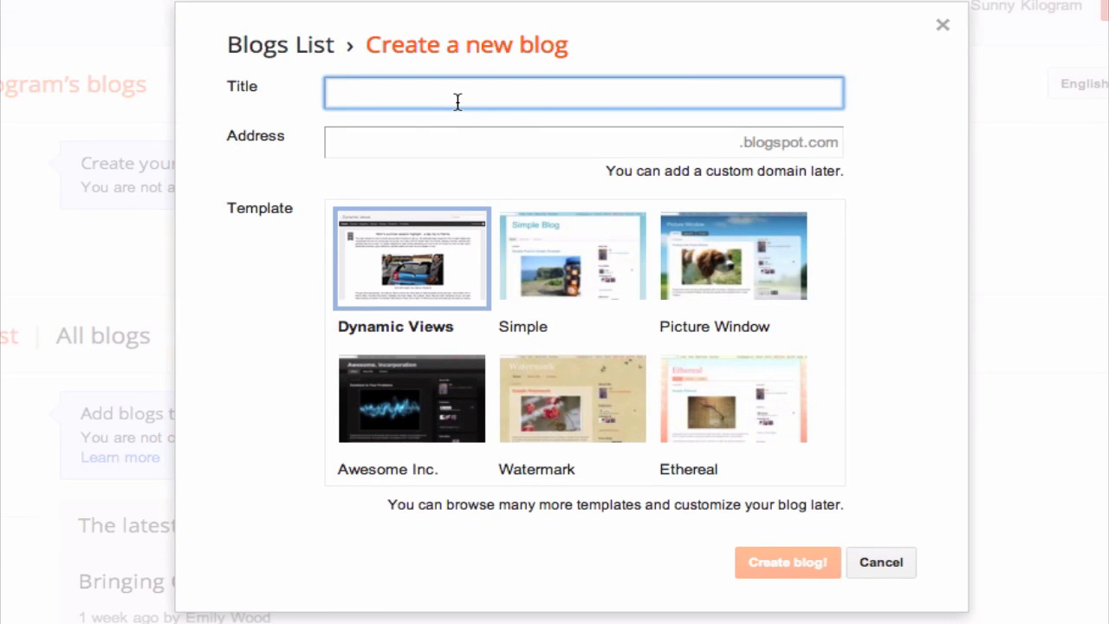
type("My Very First Blog")
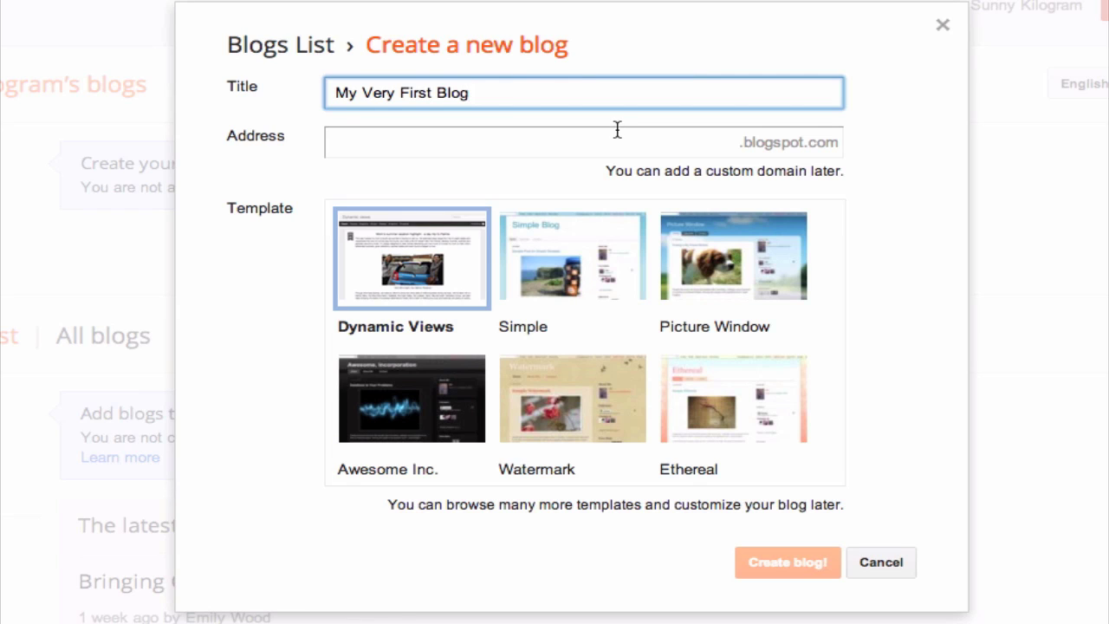
left_click(660, 152)
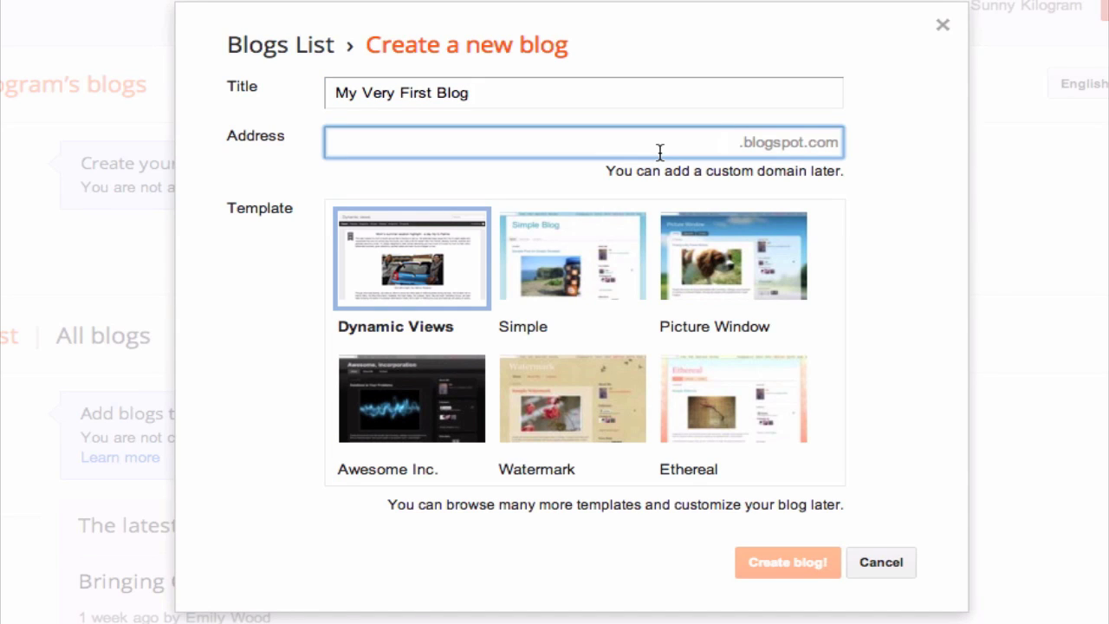
type("poe")
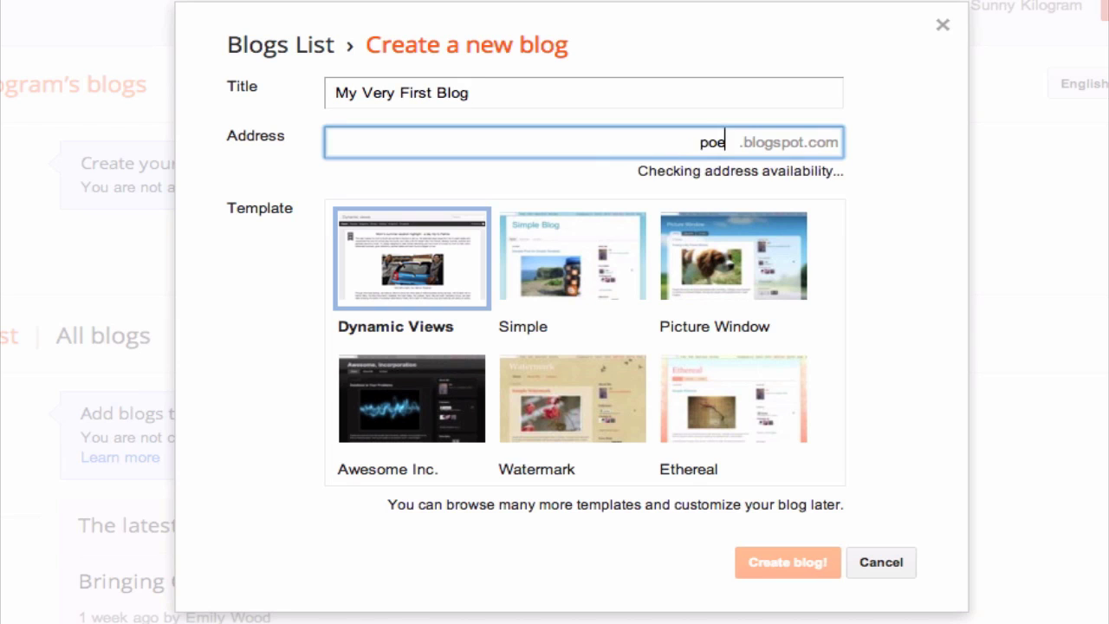
type("msareforme")
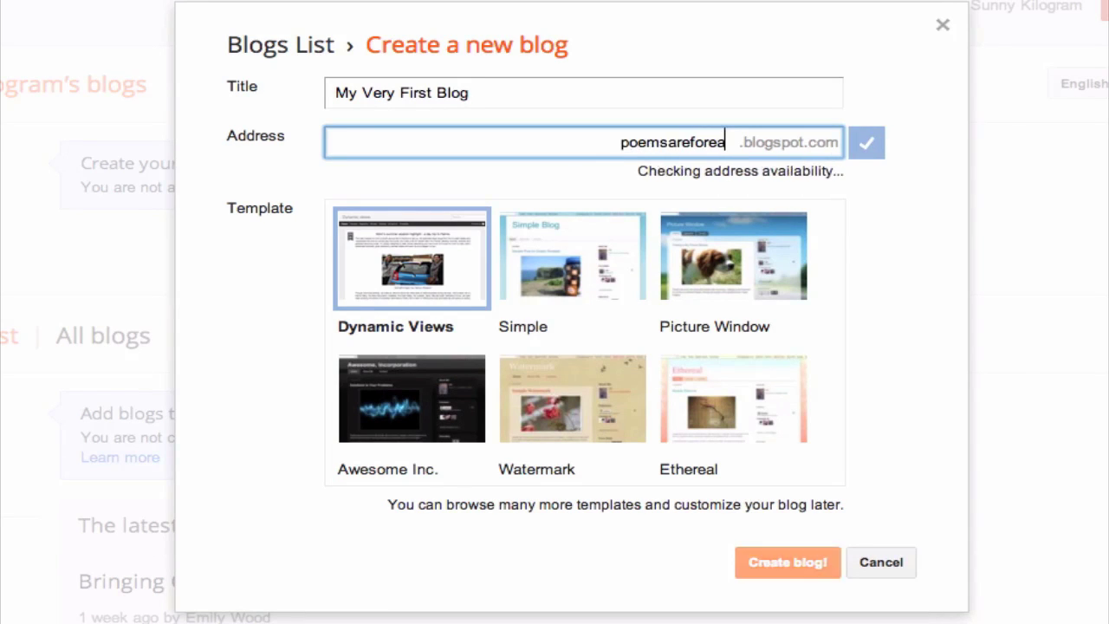
type("donly")
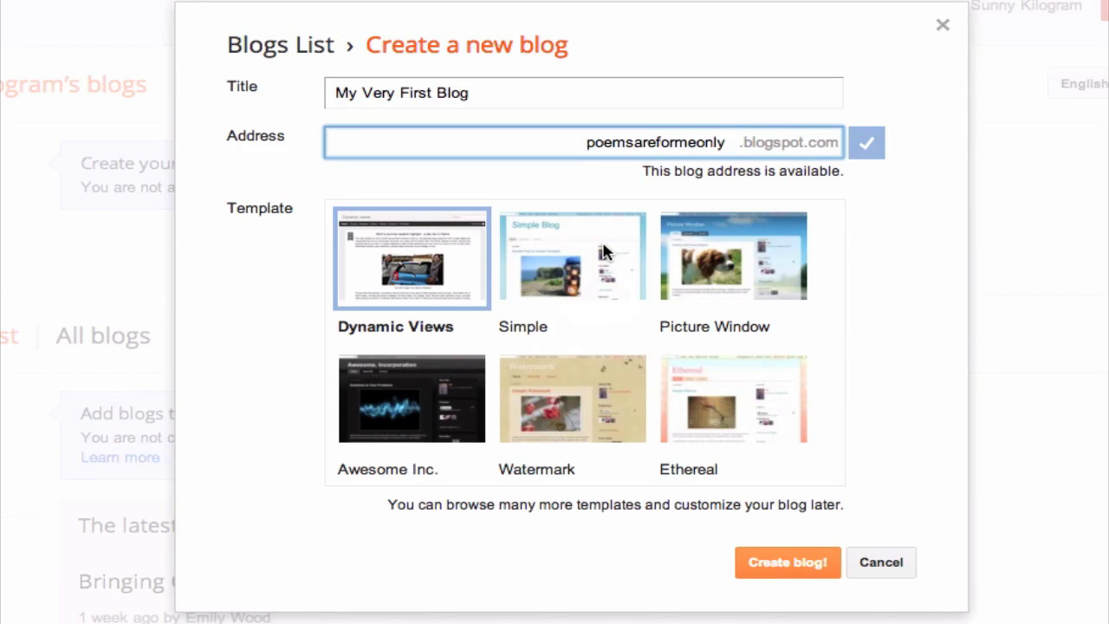
left_click(604, 252)
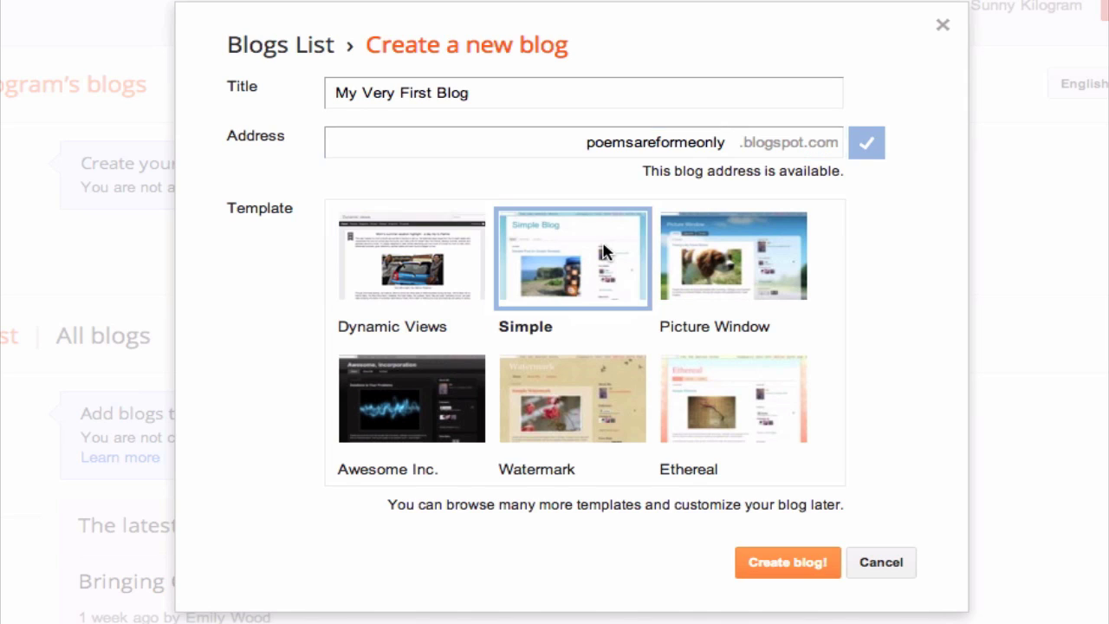
left_click(789, 572)
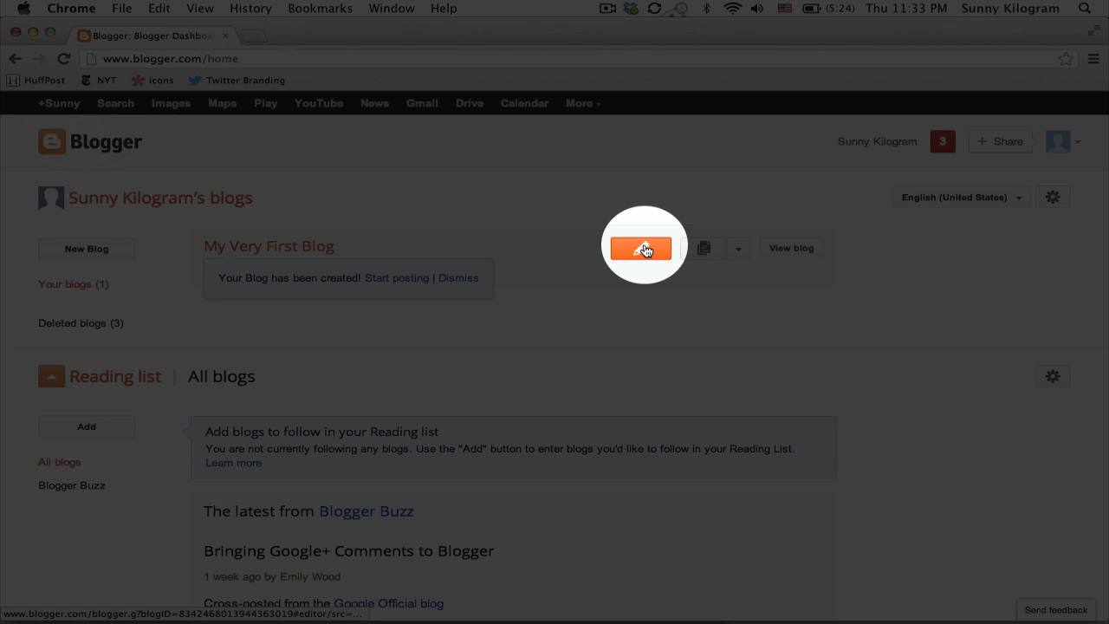
- Start a new post for My Very First Blog from the dashboard
left_click(642, 250)
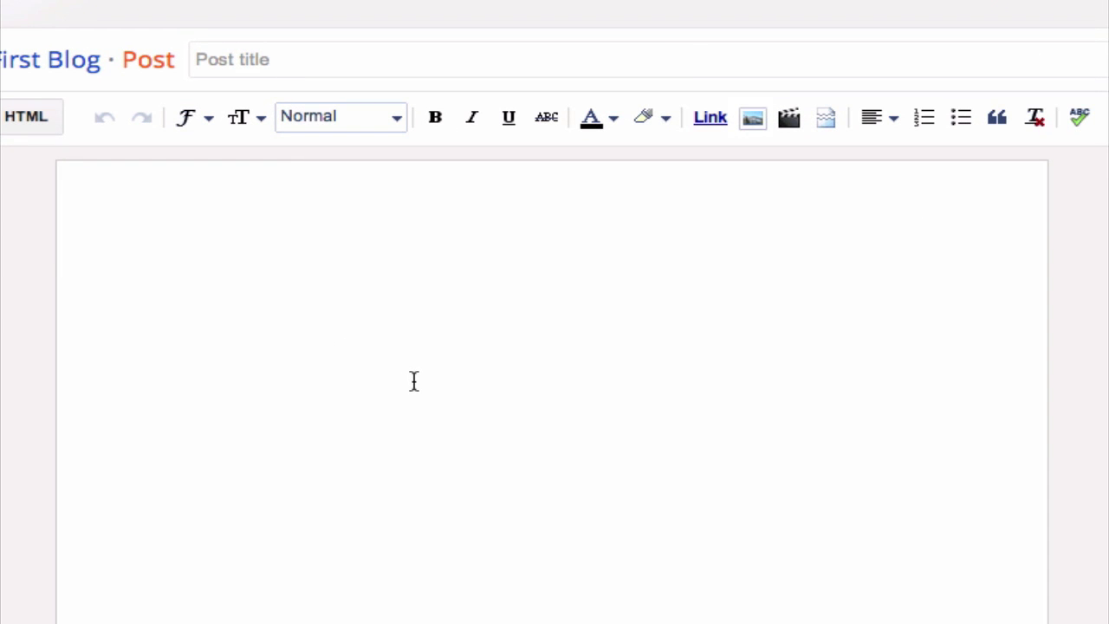
- Title the post 'My Very First Post!' and write 'This is my first post! I'm so excited!'
left_click(256, 60)
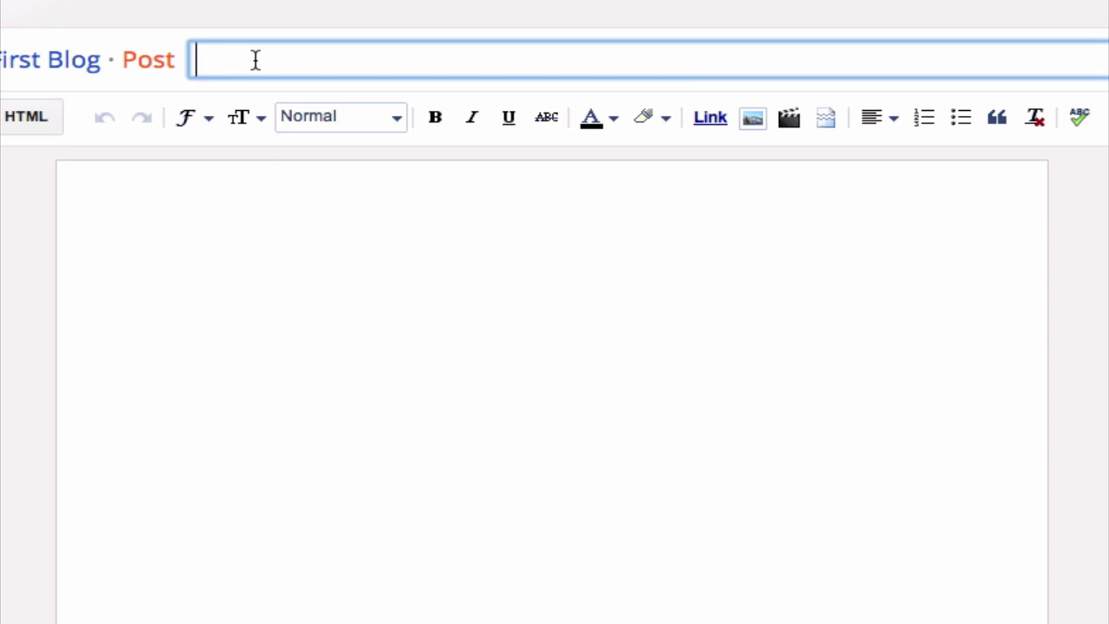
type("My Very Firs")
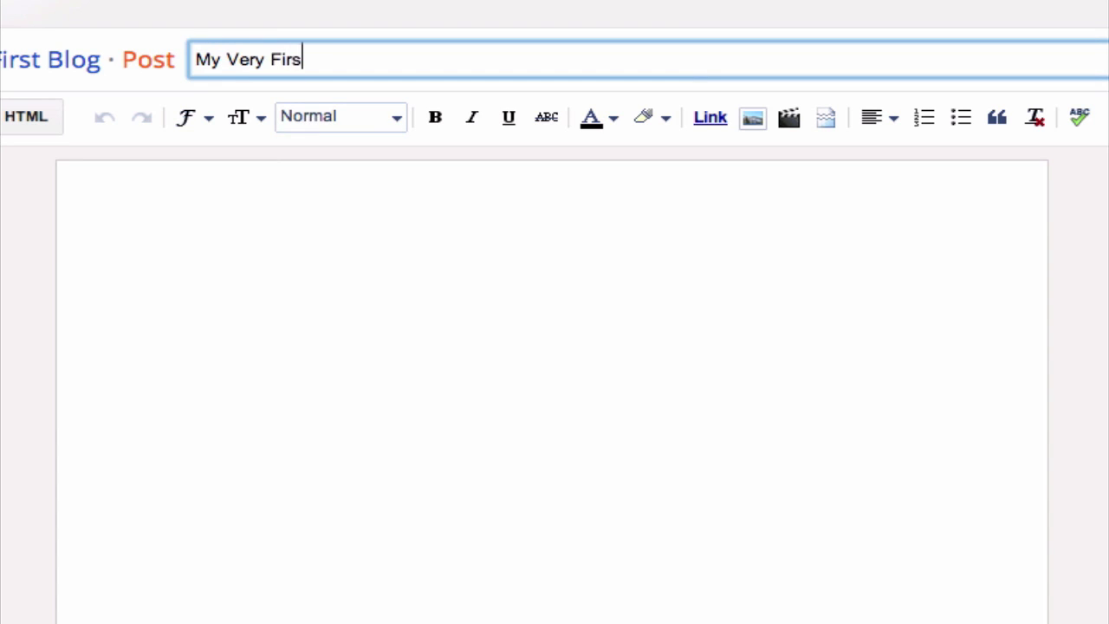
type("t Post!")
left_click(230, 234)
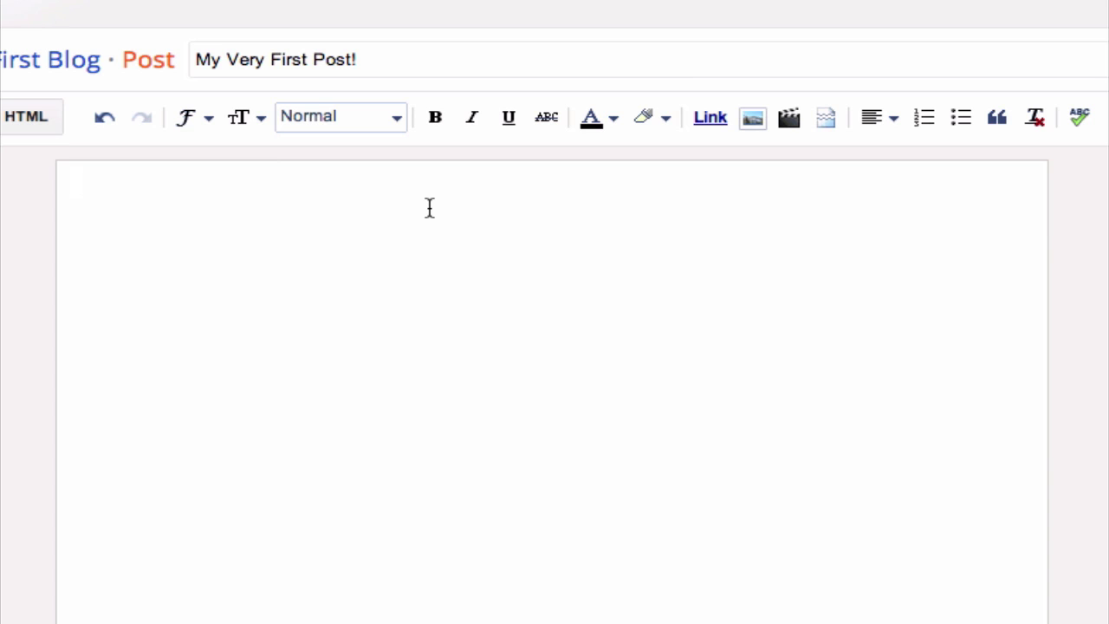
type("This is ")
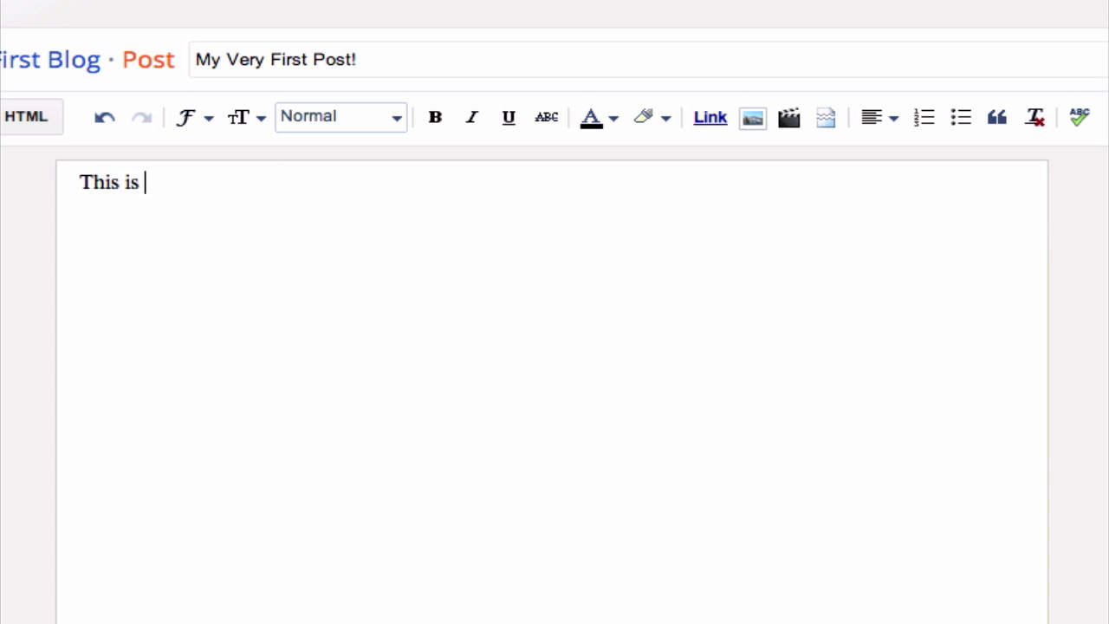
type("my first post! I'm so exc")
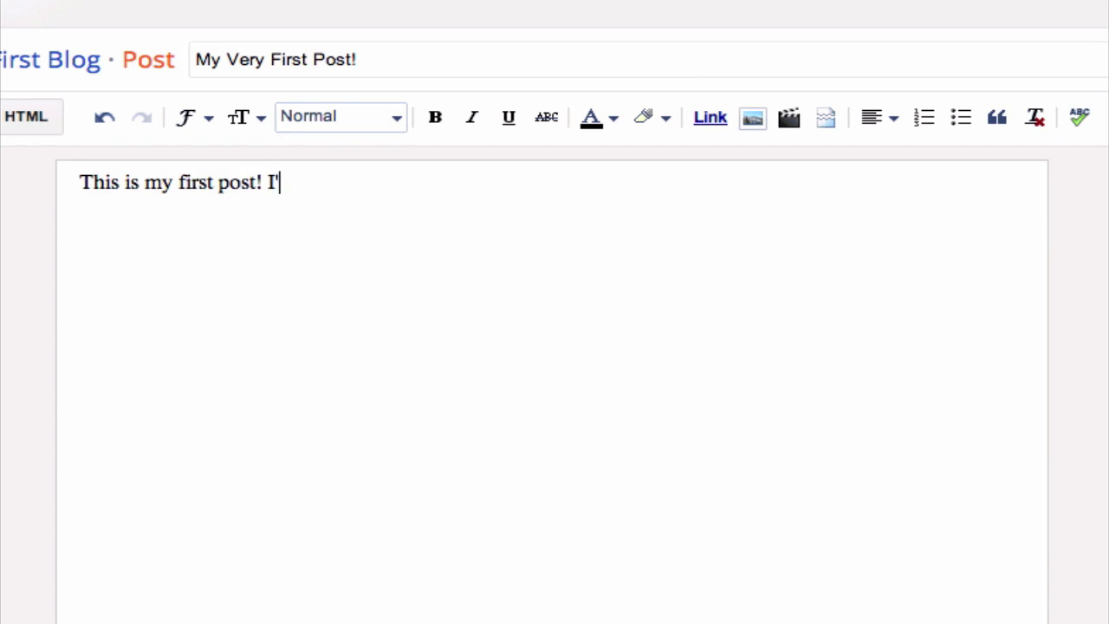
type("ited!")
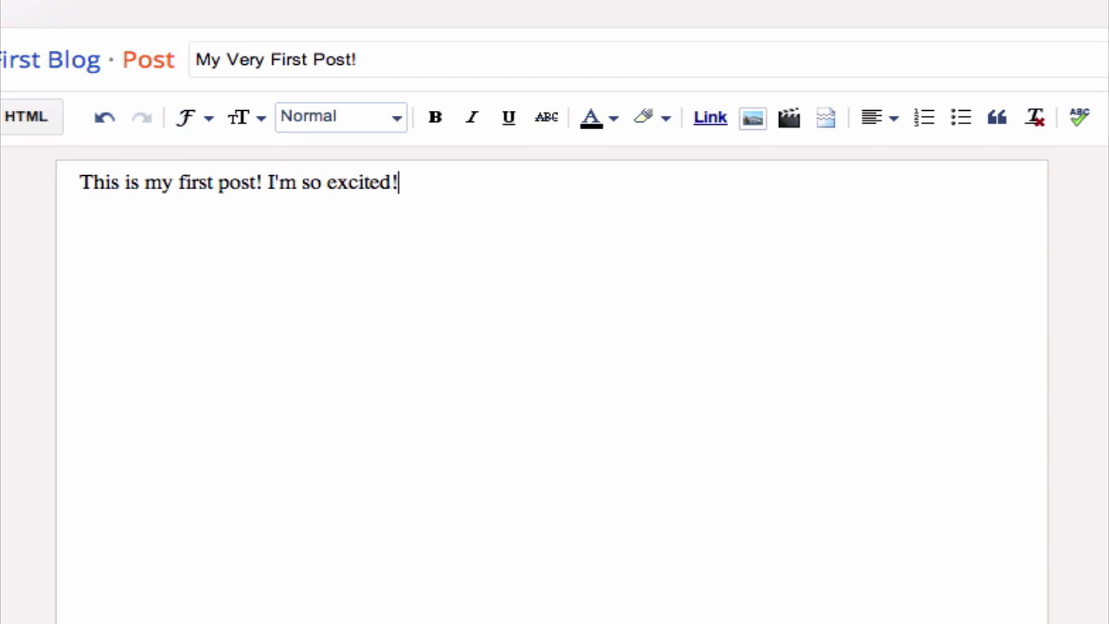
- Make the word 'excited' bold and colour the word 'so' teal
left_click_drag(458, 185, 82, 182)
key("Left")
double_click(346, 185)
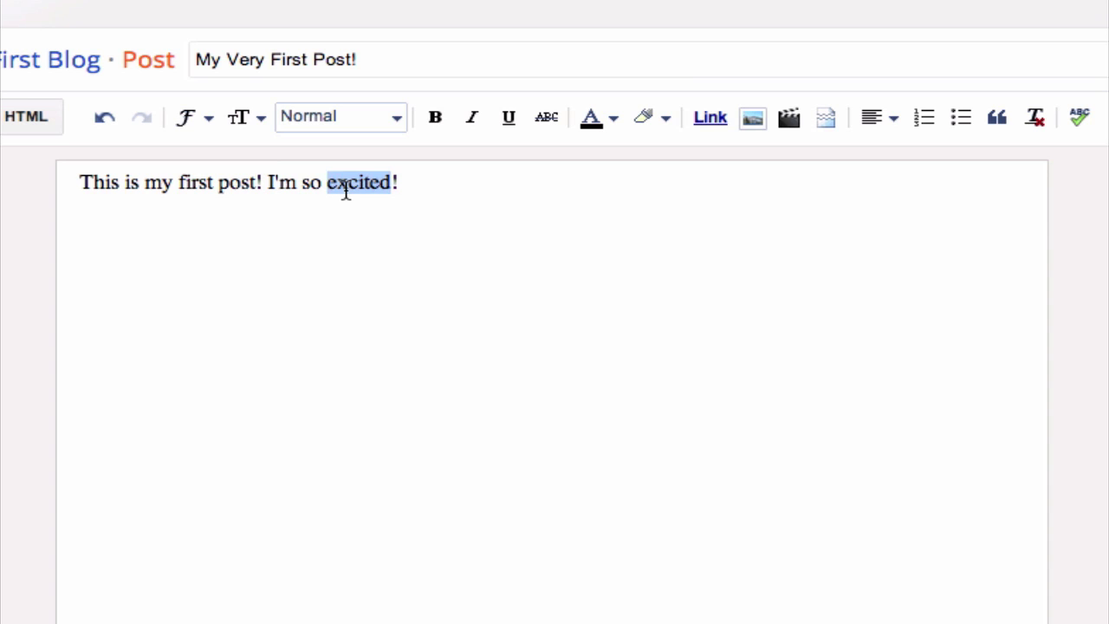
left_click(438, 117)
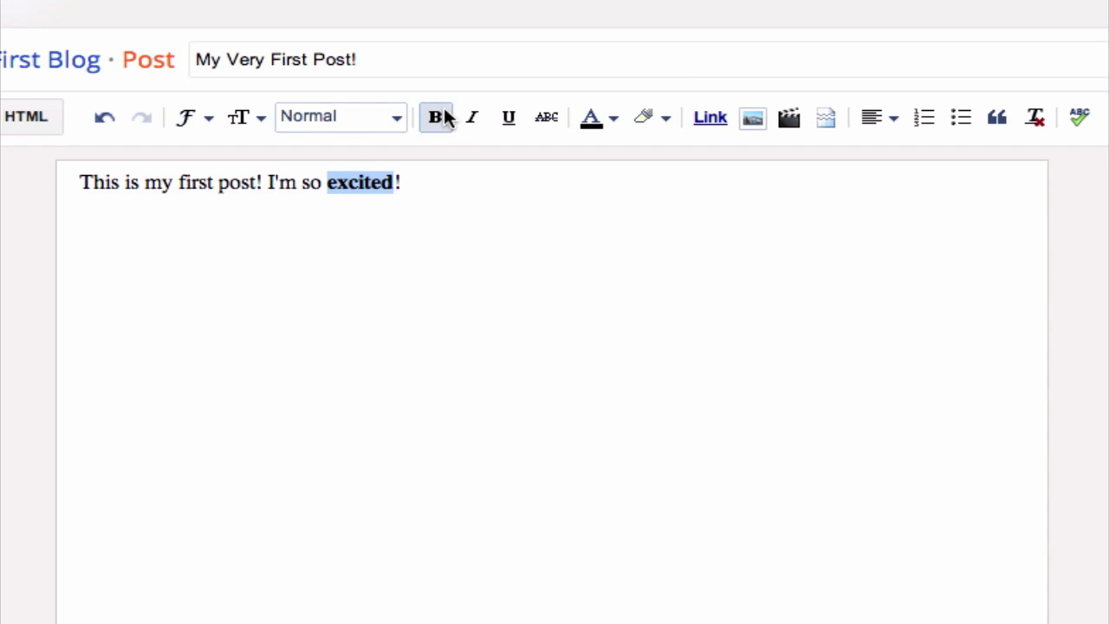
double_click(314, 178)
left_click(607, 119)
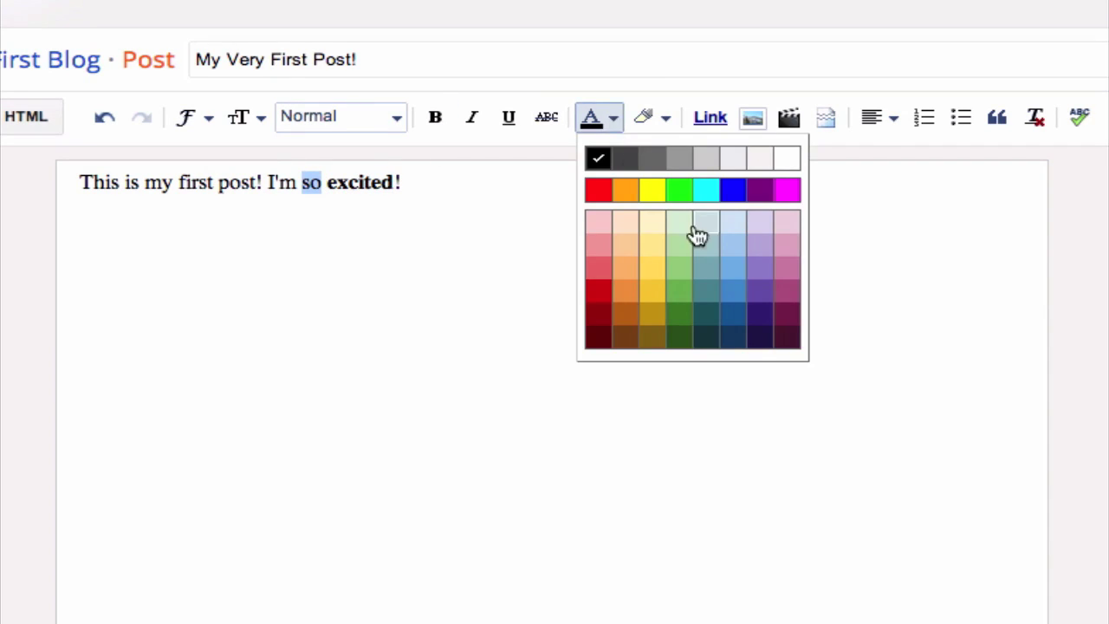
left_click(712, 297)
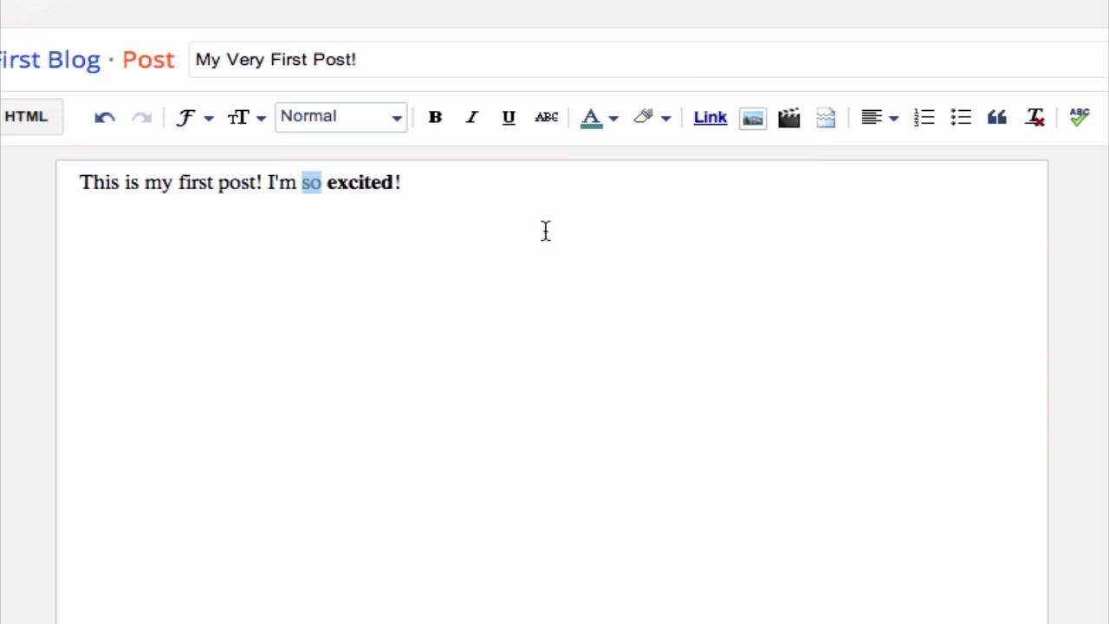
- Set the word 'I'm' to Large font size and add an empty line after the sentence
left_click(462, 179)
left_click_drag(297, 183, 263, 187)
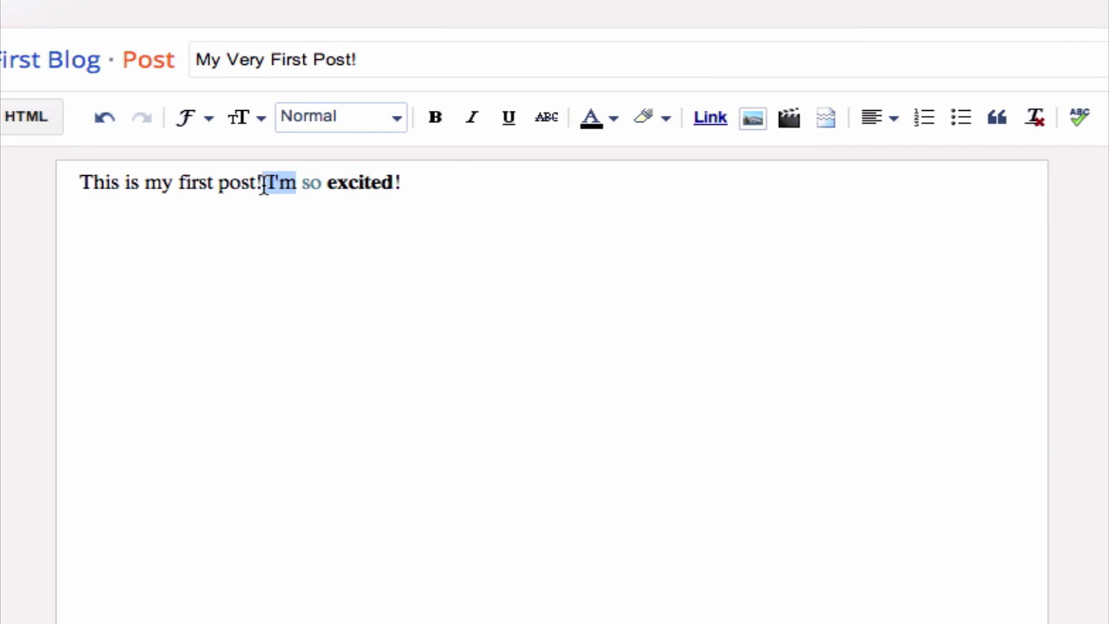
left_click(249, 116)
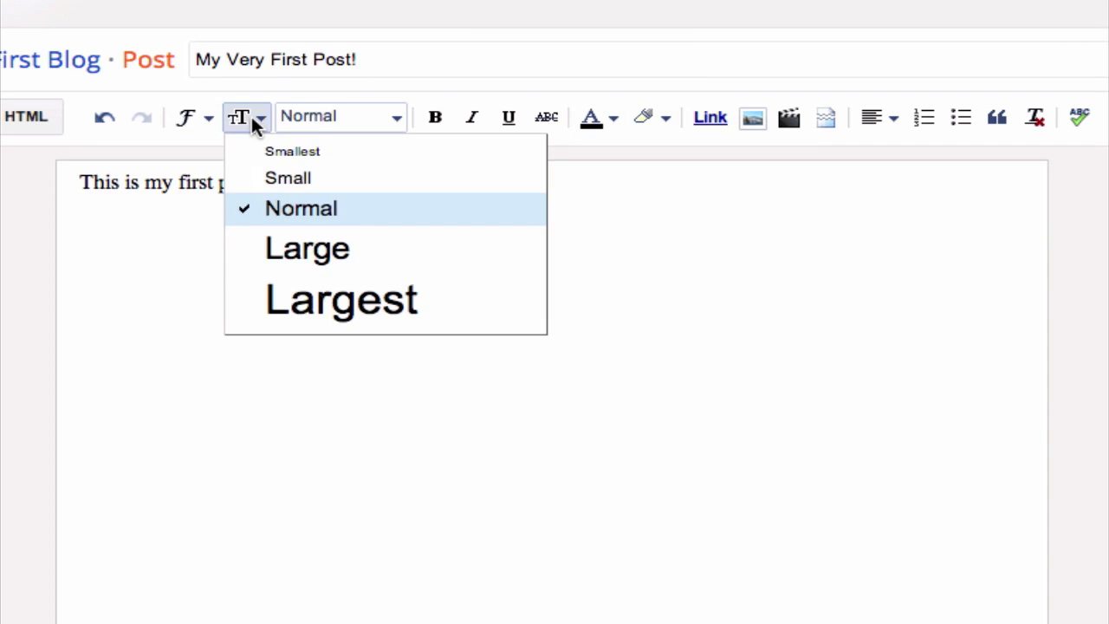
left_click(340, 249)
left_click(500, 189)
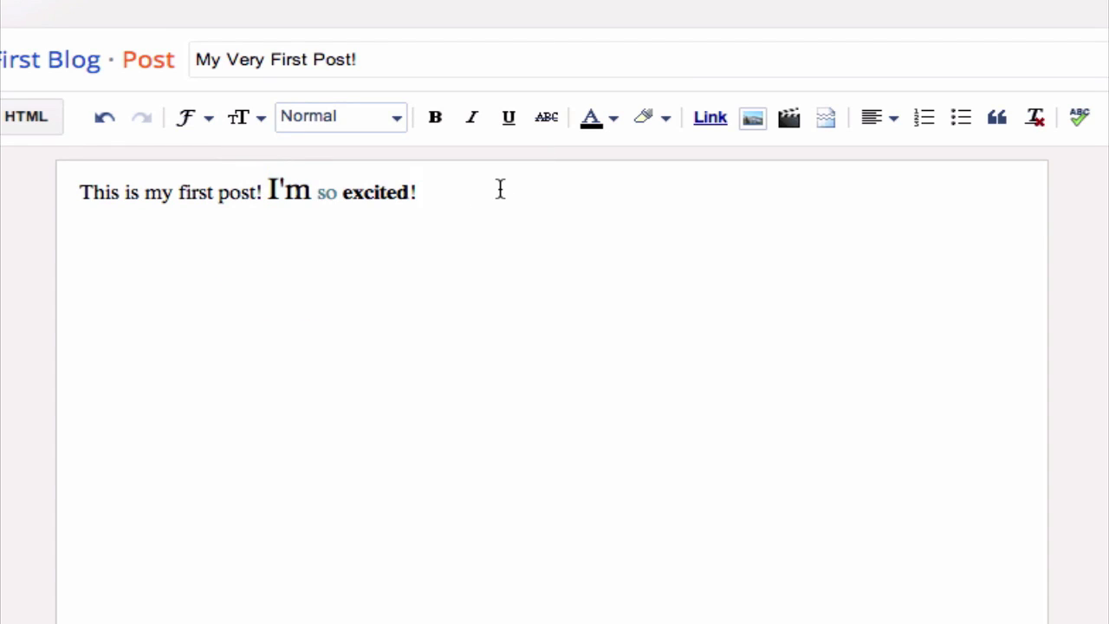
key("Return")
- Upload DSCN0656.JPG and insert it centred below the opening sentence
left_click(752, 122)
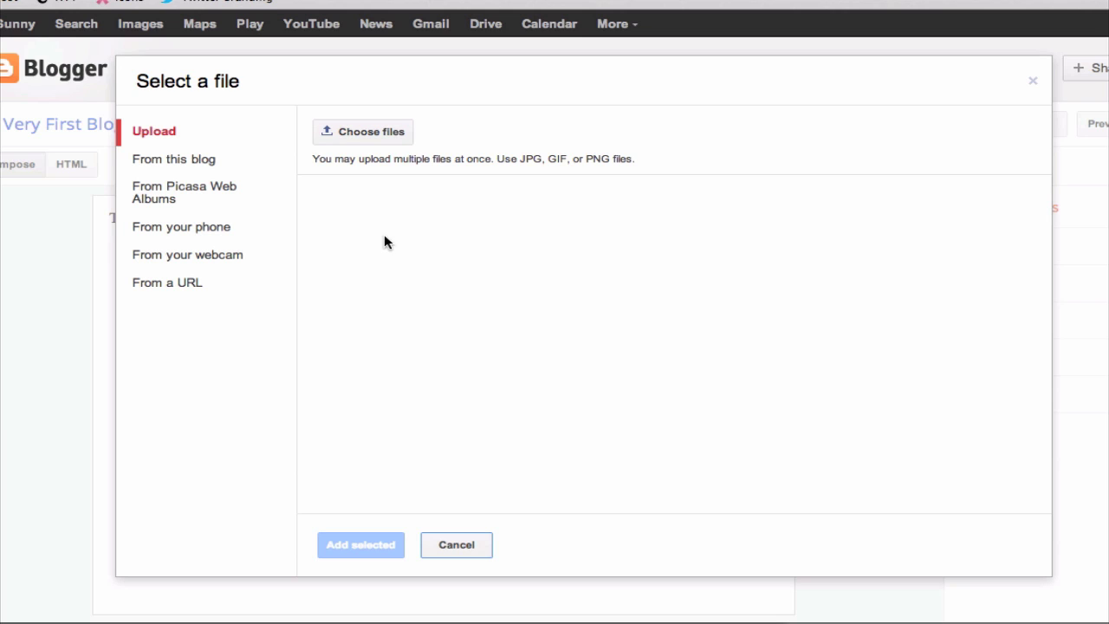
left_click(361, 134)
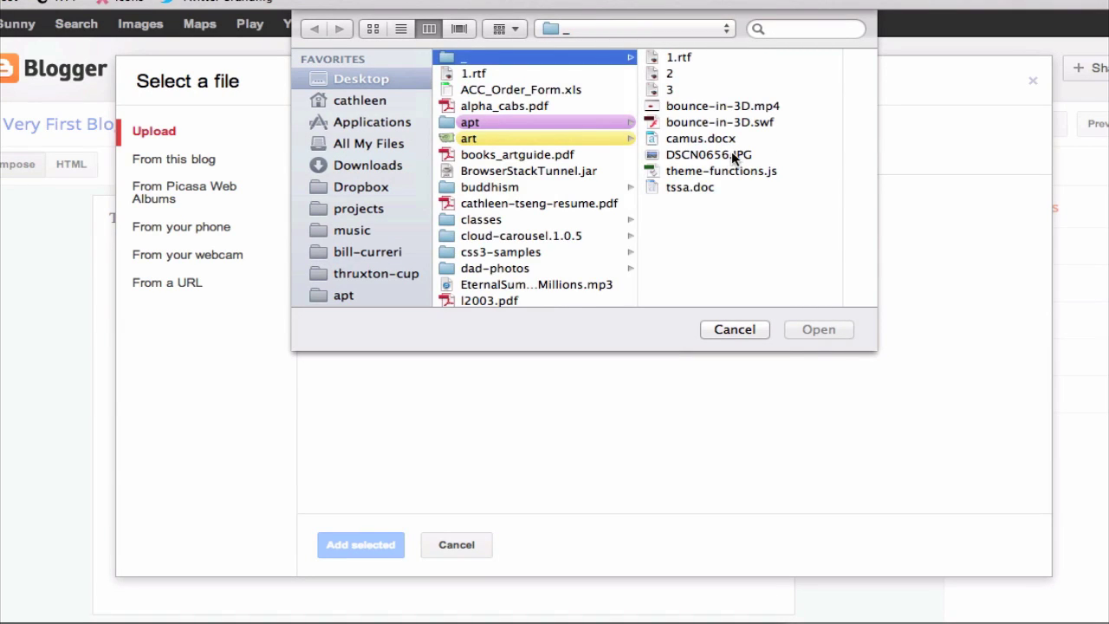
left_click(732, 154)
left_click(819, 331)
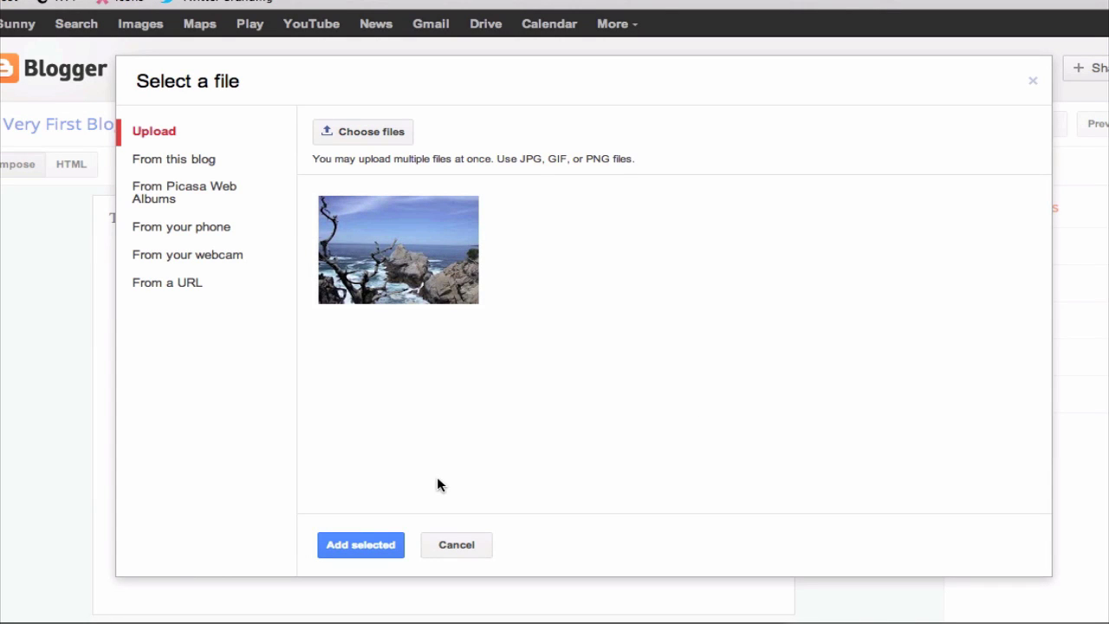
left_click(353, 553)
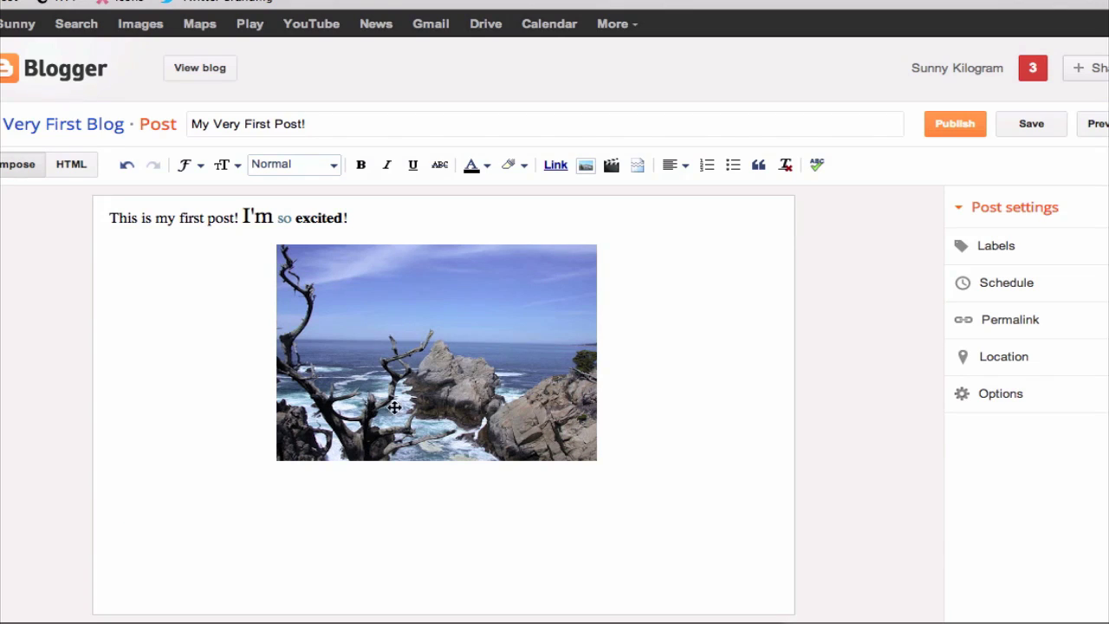
left_click(615, 449)
- Upload bounce-in-3D.mp4 onto a new line below the photo
key("Return")
left_click(632, 396)
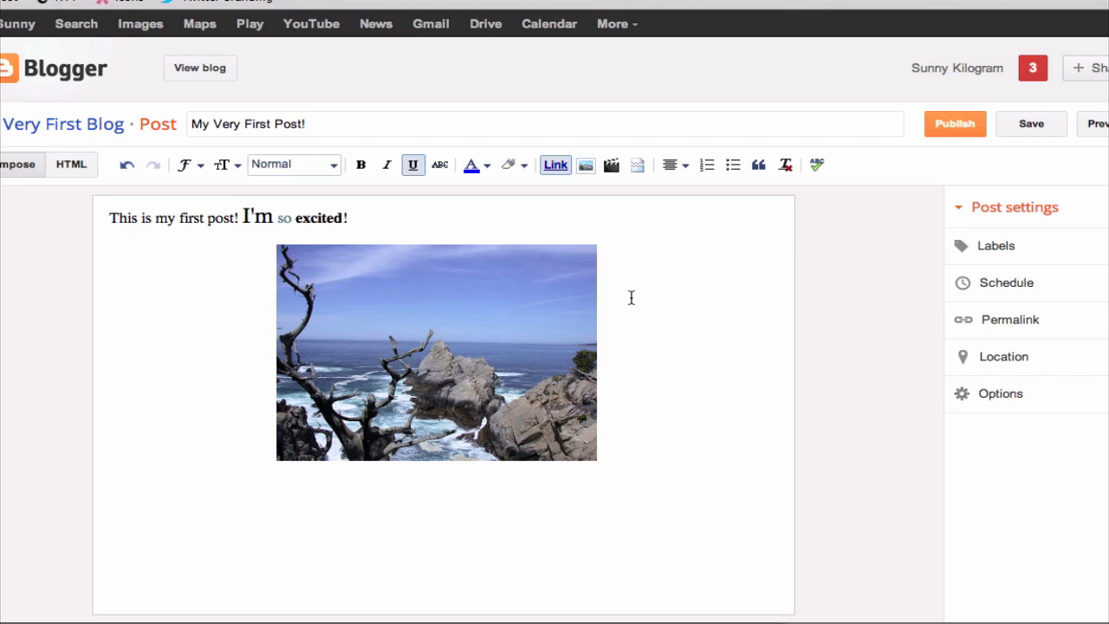
left_click(480, 497)
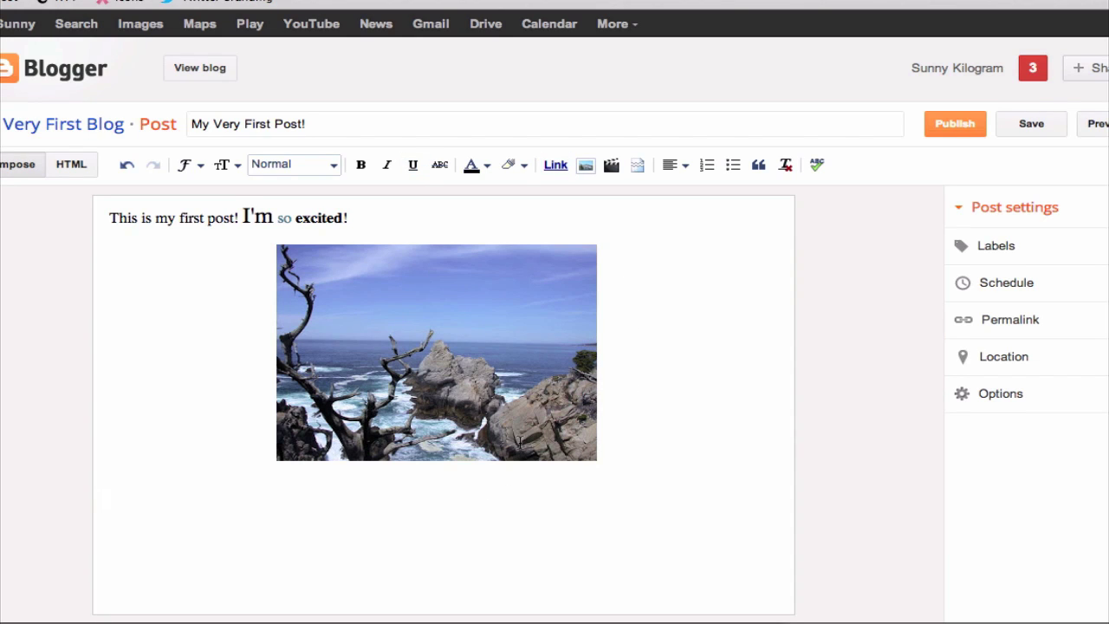
left_click(612, 166)
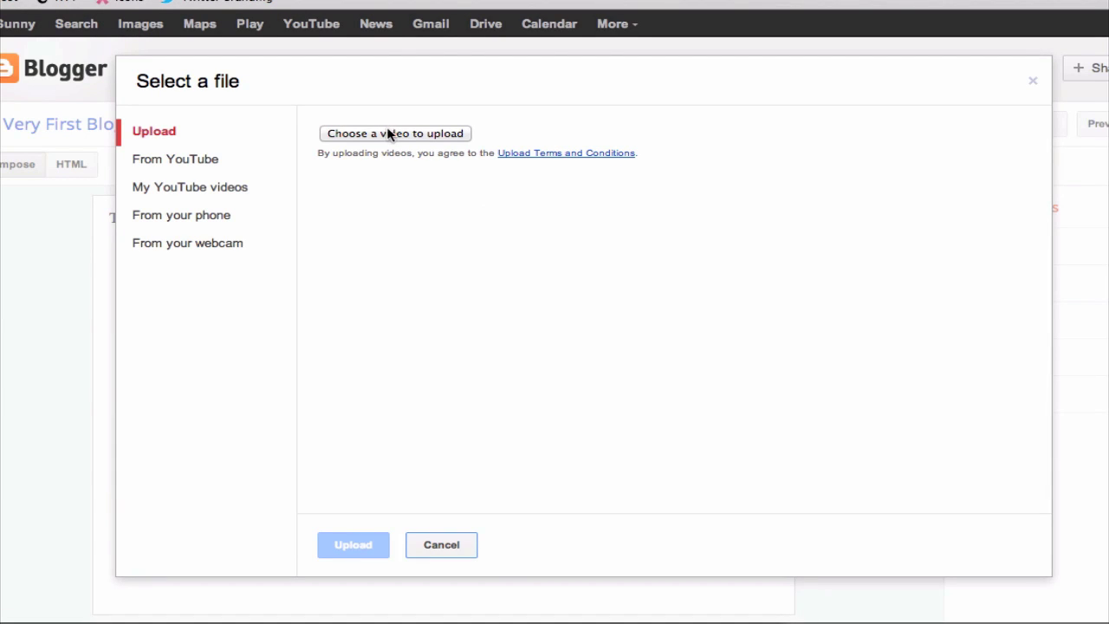
left_click(455, 135)
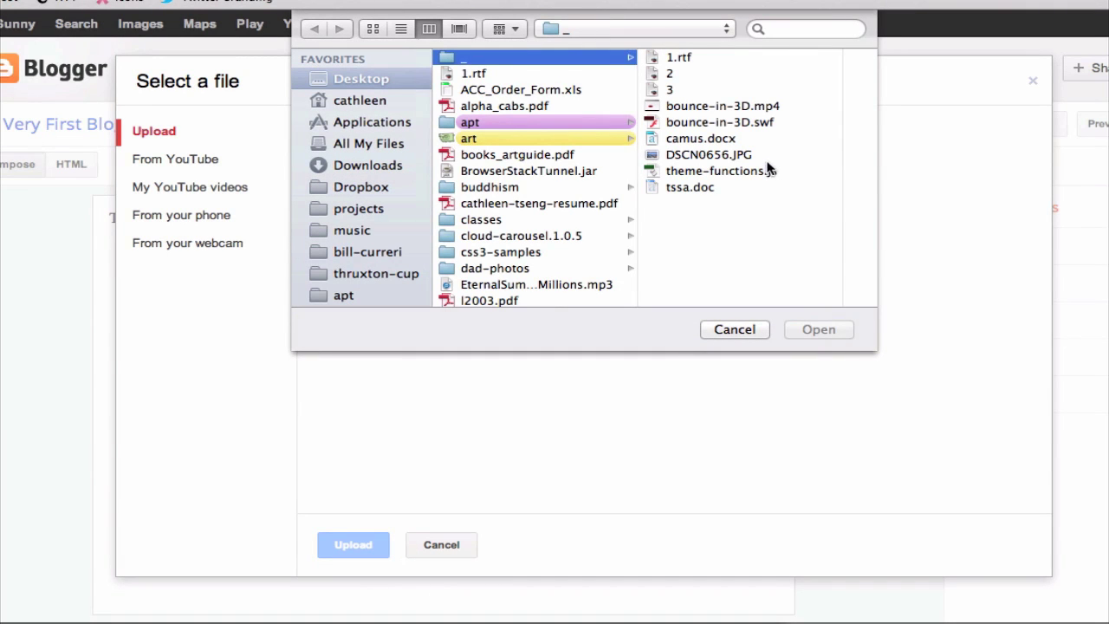
left_click(763, 110)
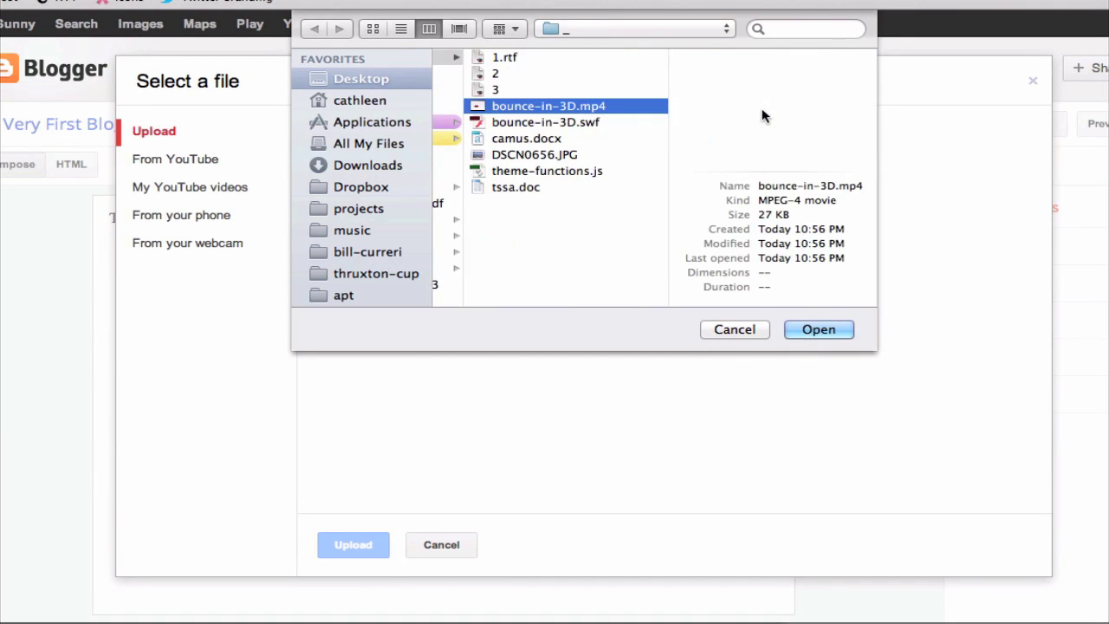
left_click(827, 328)
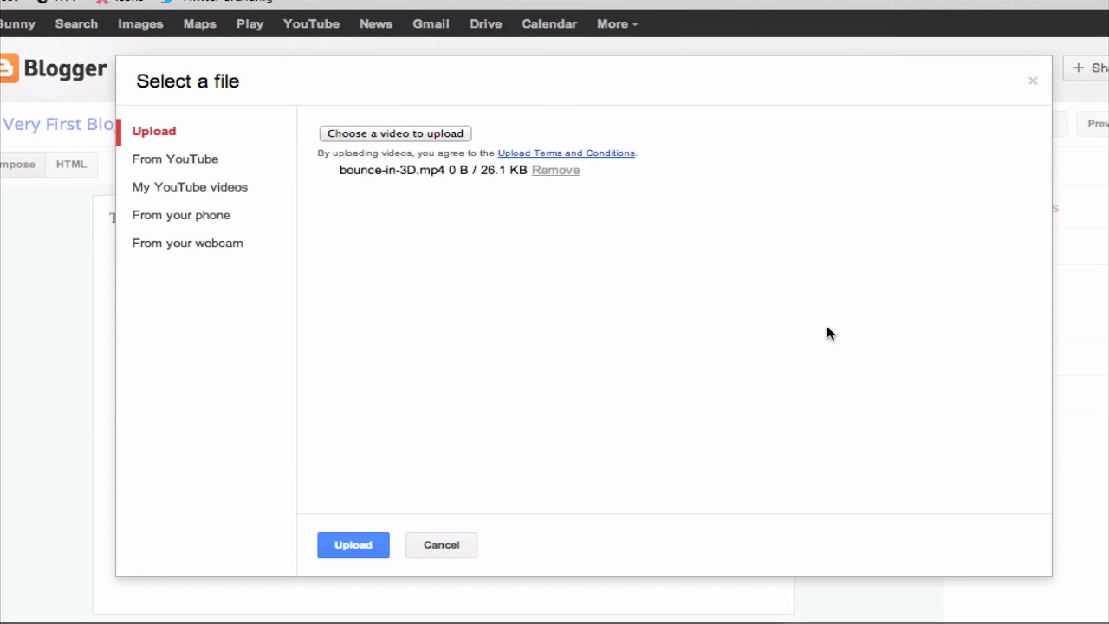
left_click(354, 543)
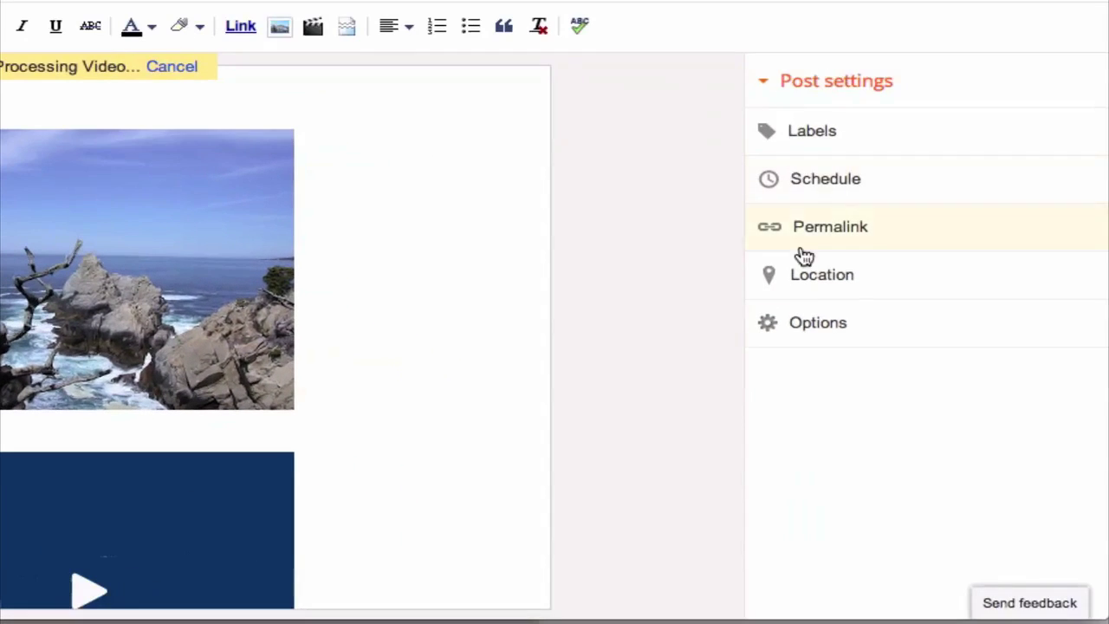
- Review the post's Labels, Schedule, Permalink, Location and Options settings
left_click(859, 126)
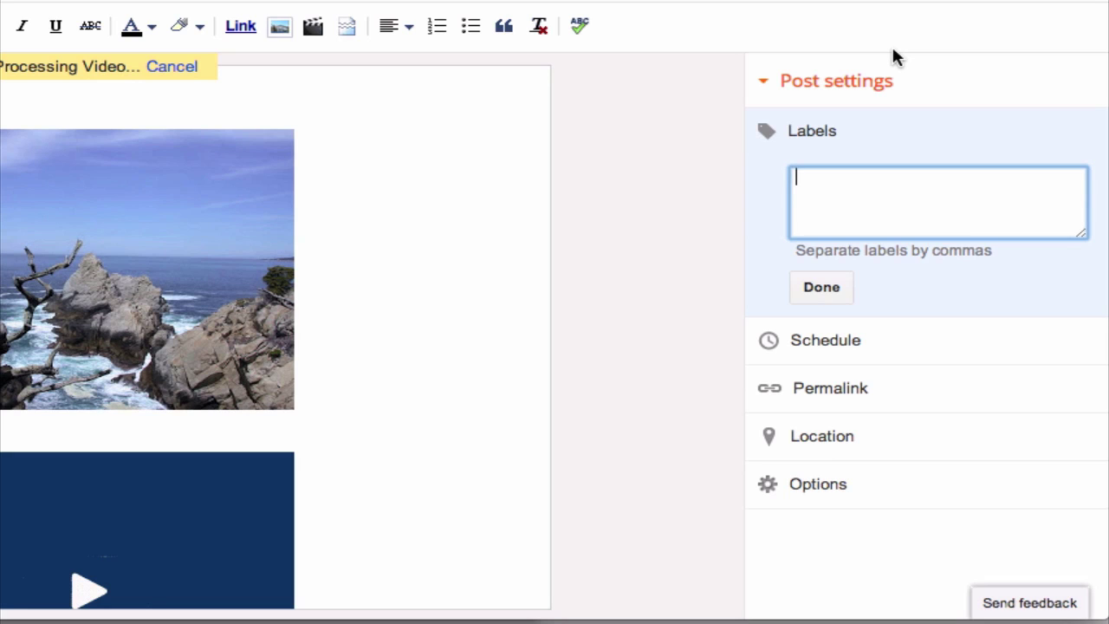
left_click(817, 362)
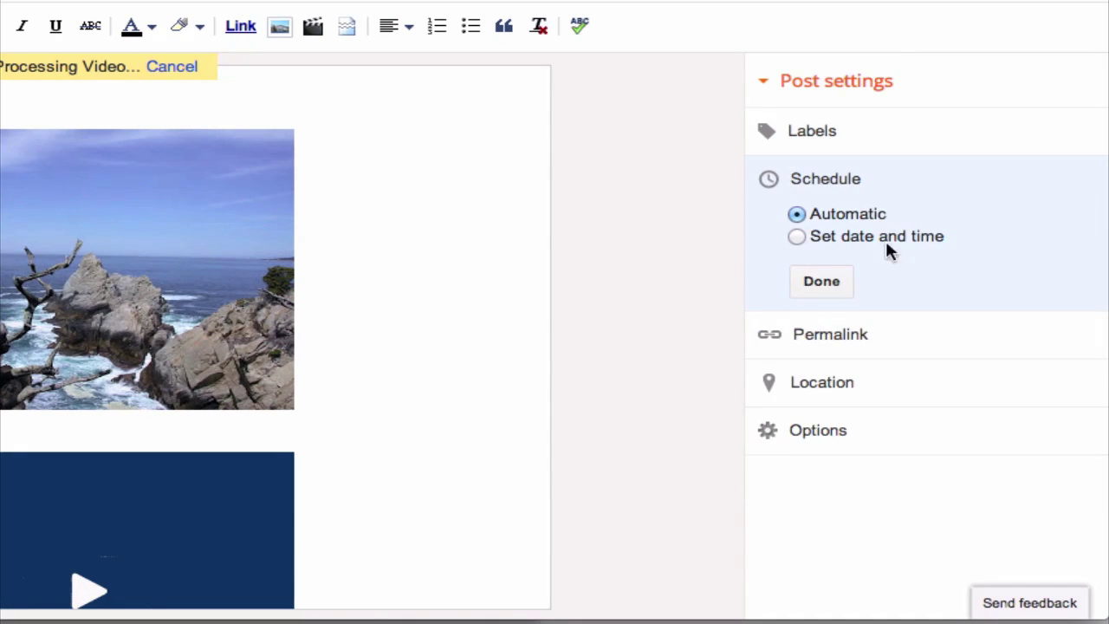
left_click(893, 349)
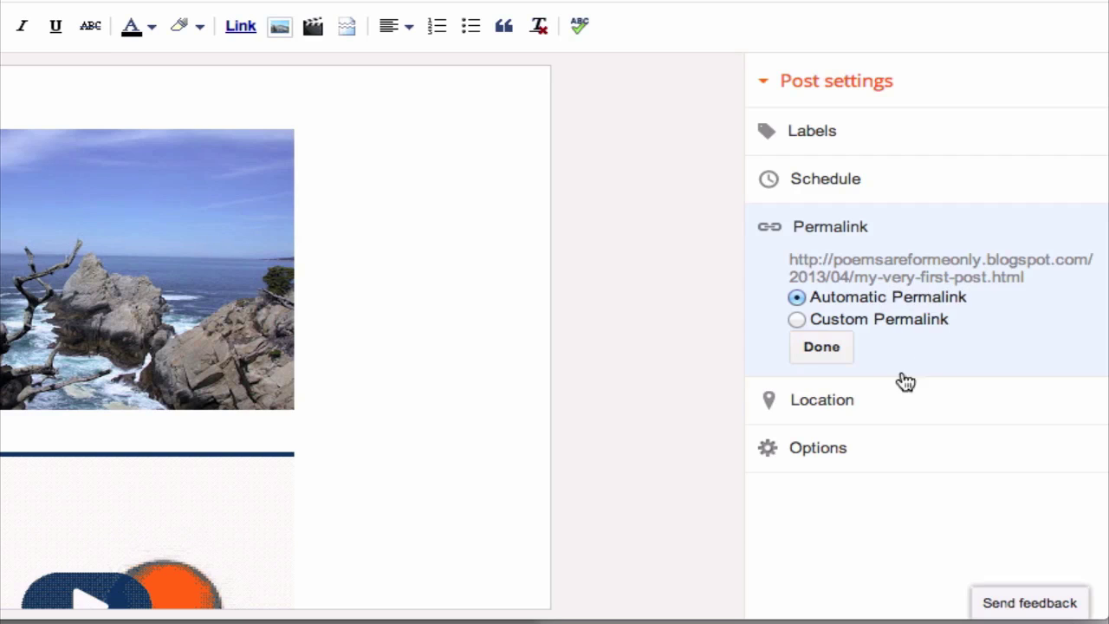
left_click(877, 401)
scroll(956, 330, "down", 3)
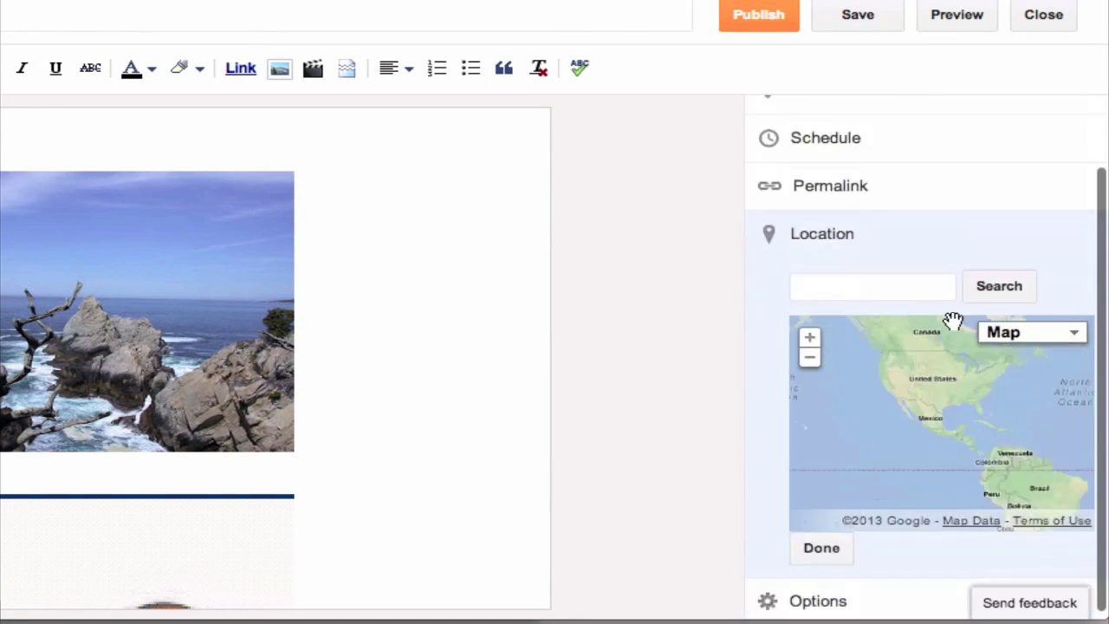
left_click(815, 602)
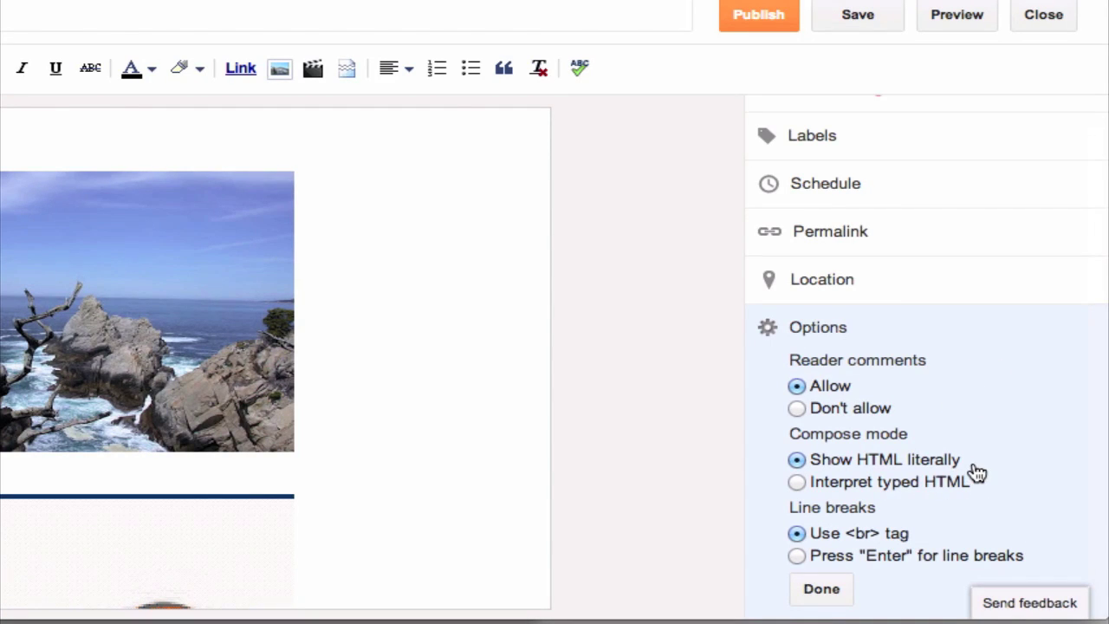
scroll(977, 473, "up", 1)
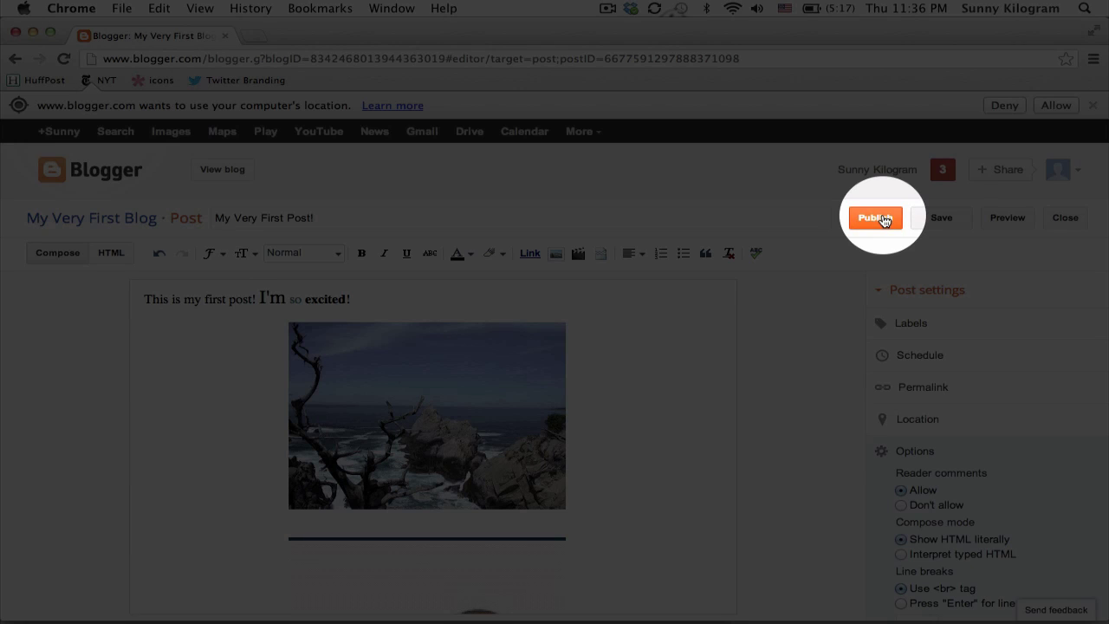
- Publish the post and dismiss the Share on Google+ prompt
left_click(877, 218)
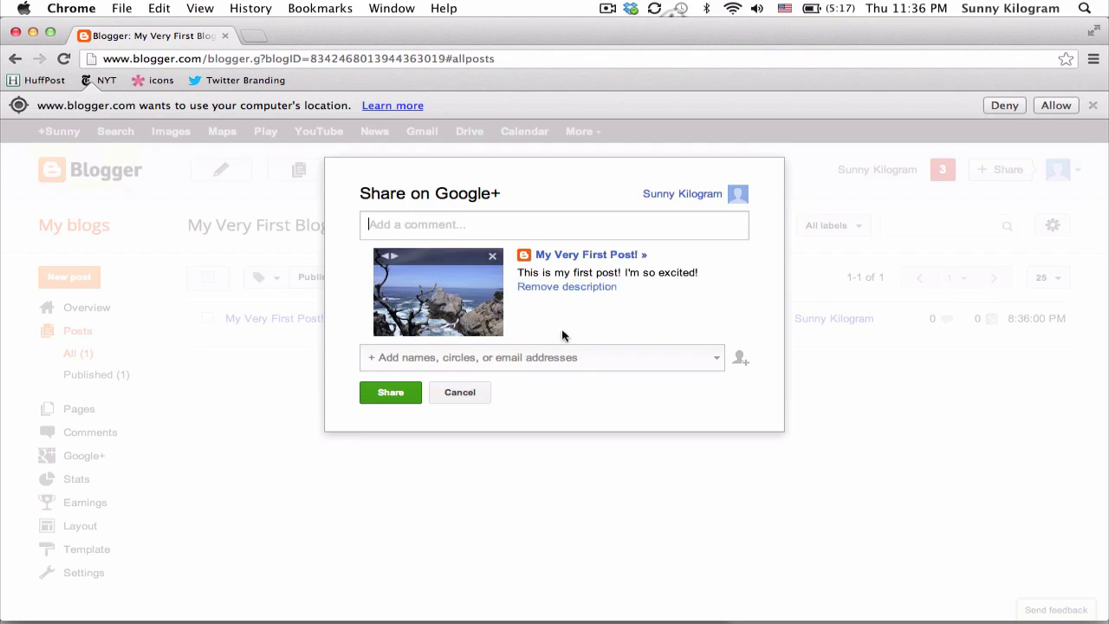
left_click(460, 393)
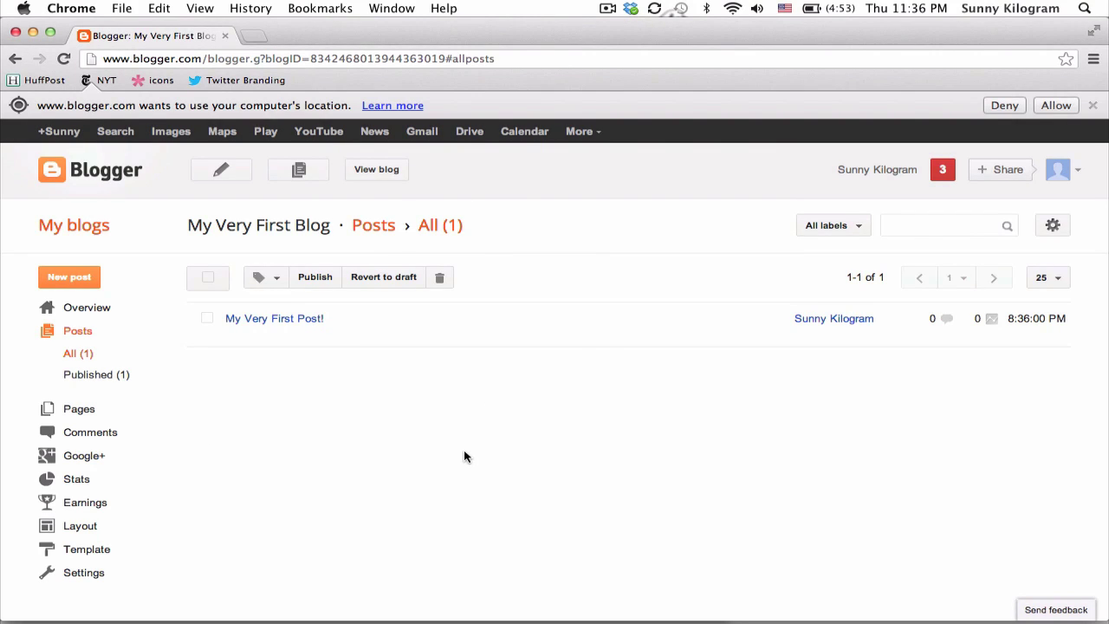
mouse_move(351, 333)
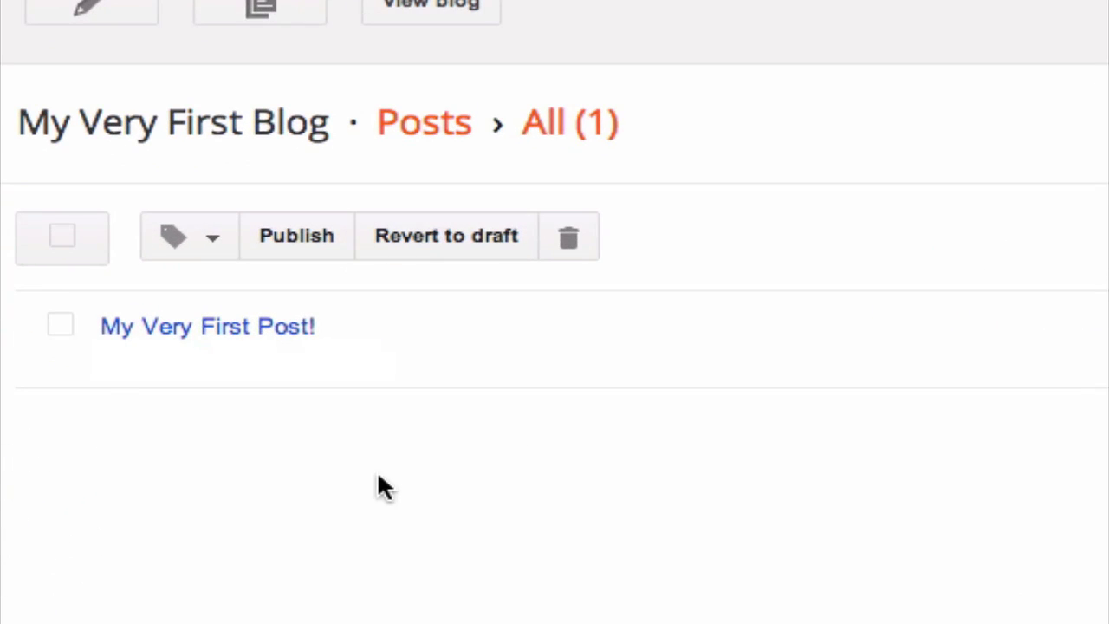
- View 'My Very First Post!' on the live blog and play the bounce video
mouse_move(174, 371)
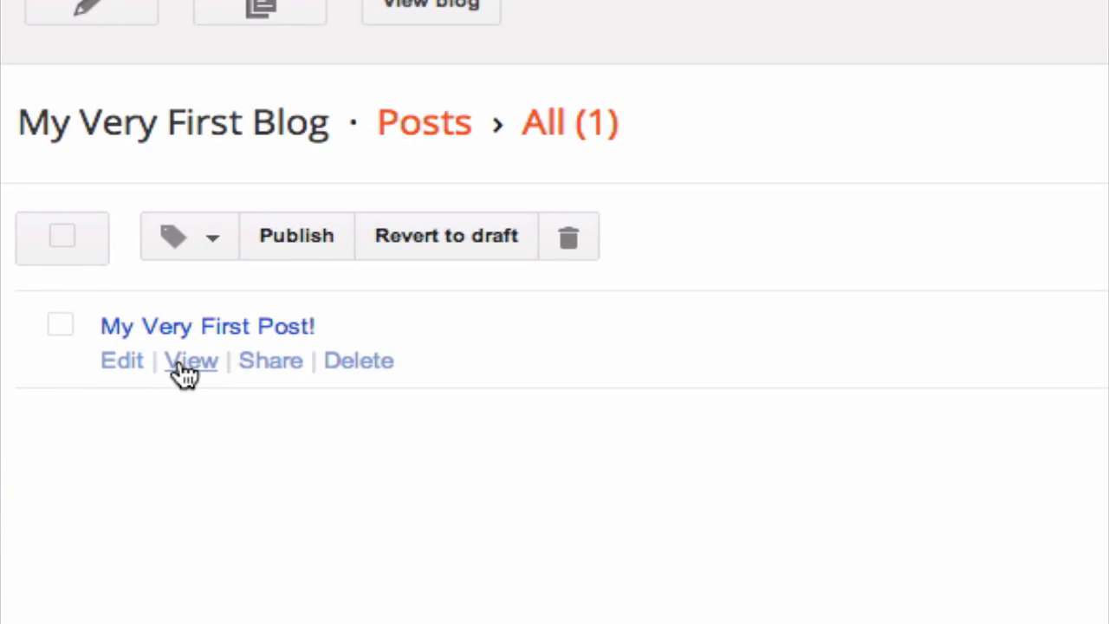
left_click(185, 371)
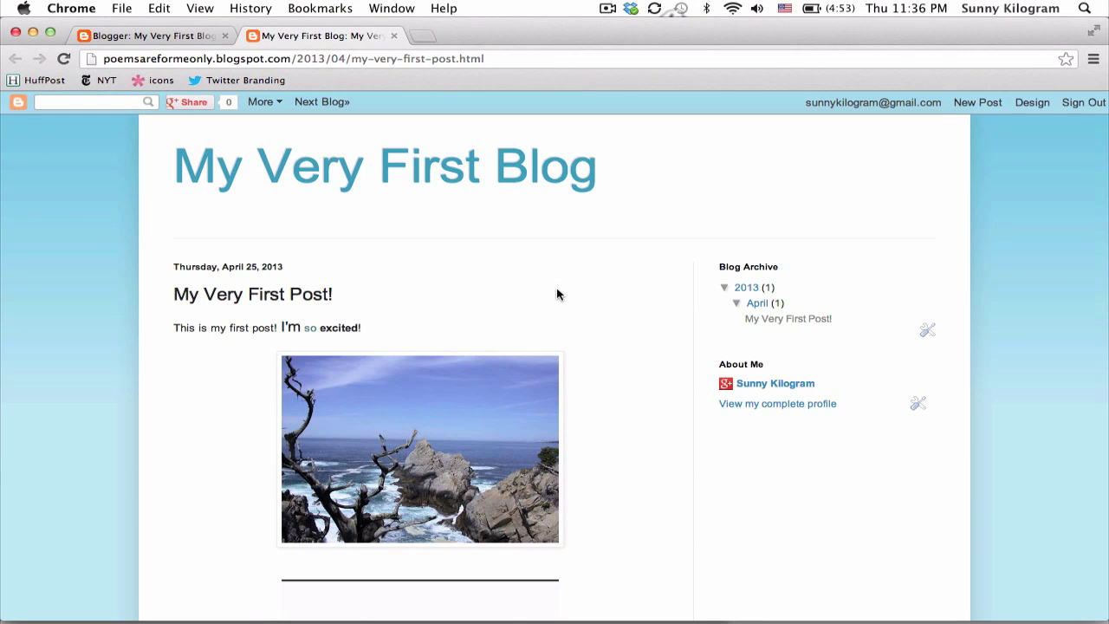
scroll(558, 295, "down", 5)
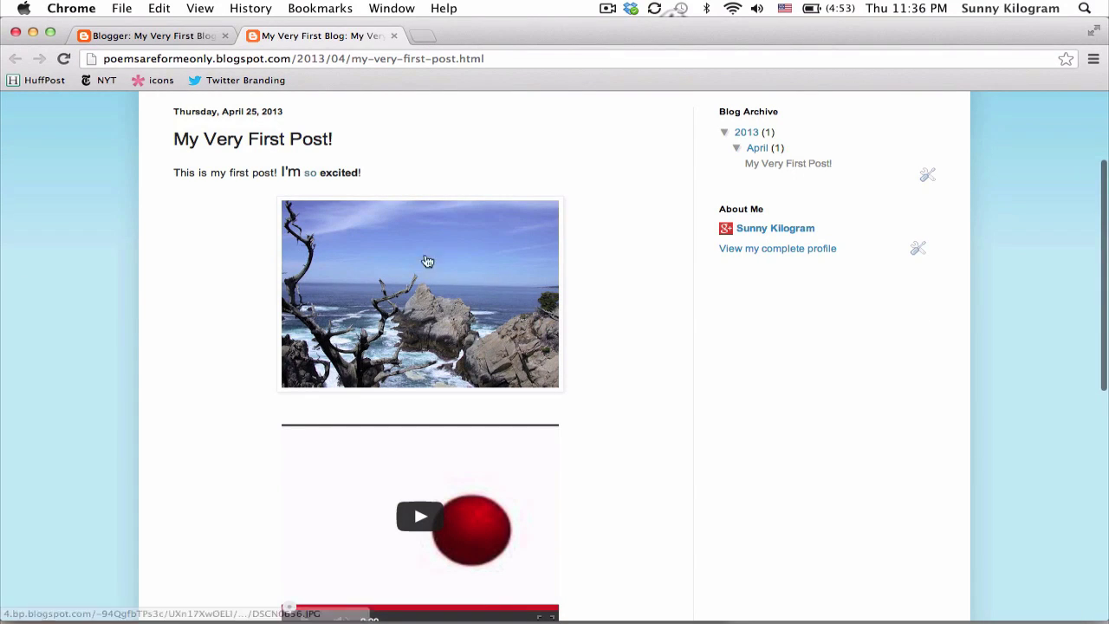
scroll(642, 295, "down", 2)
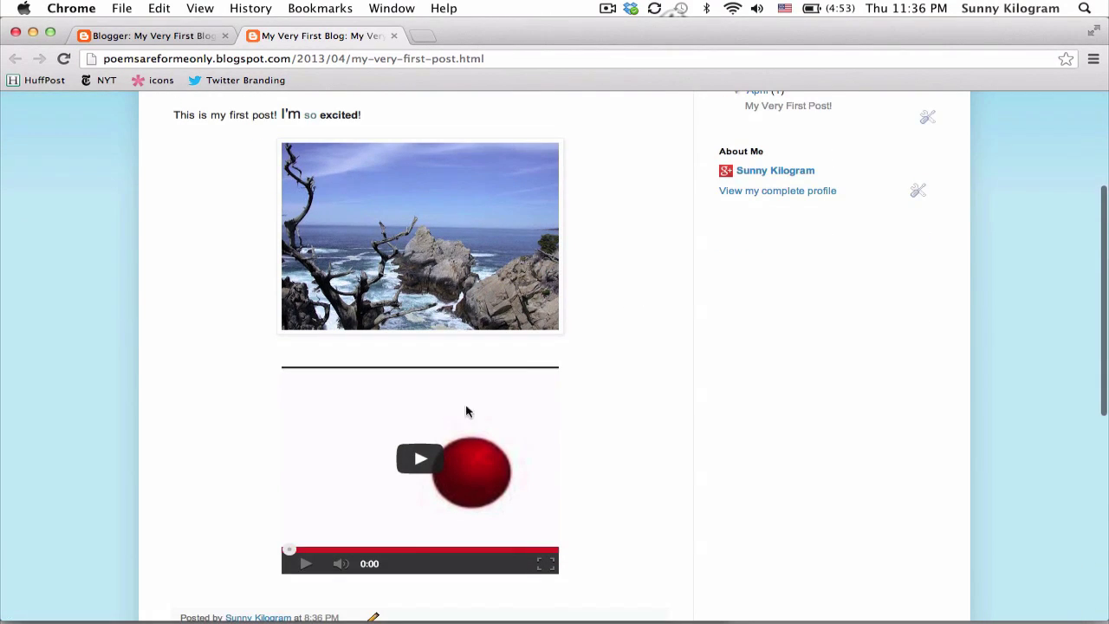
left_click(441, 457)
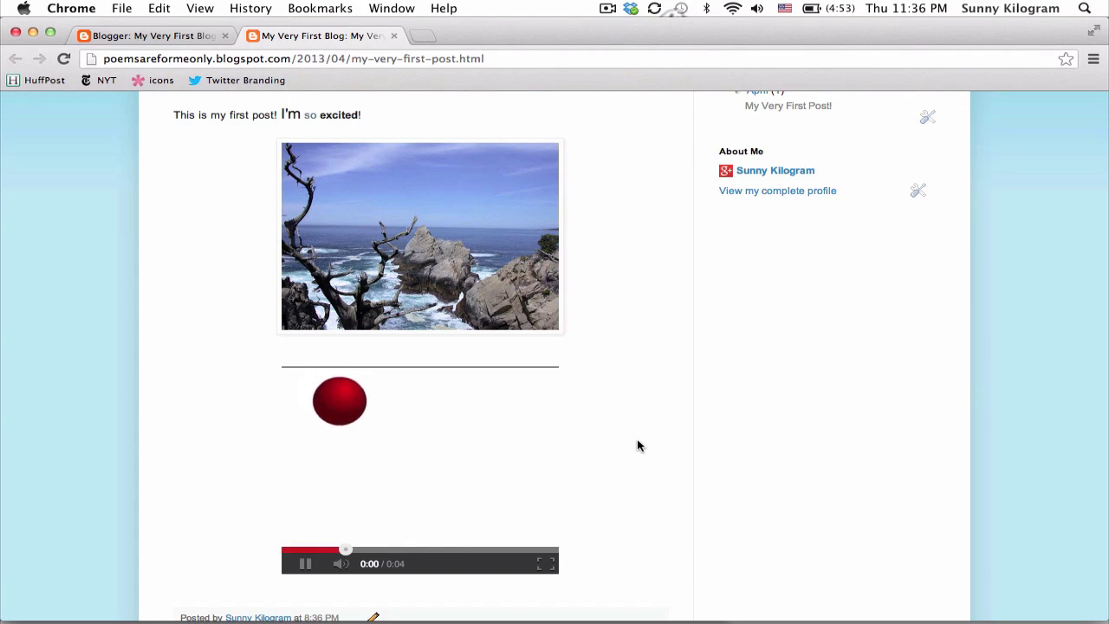